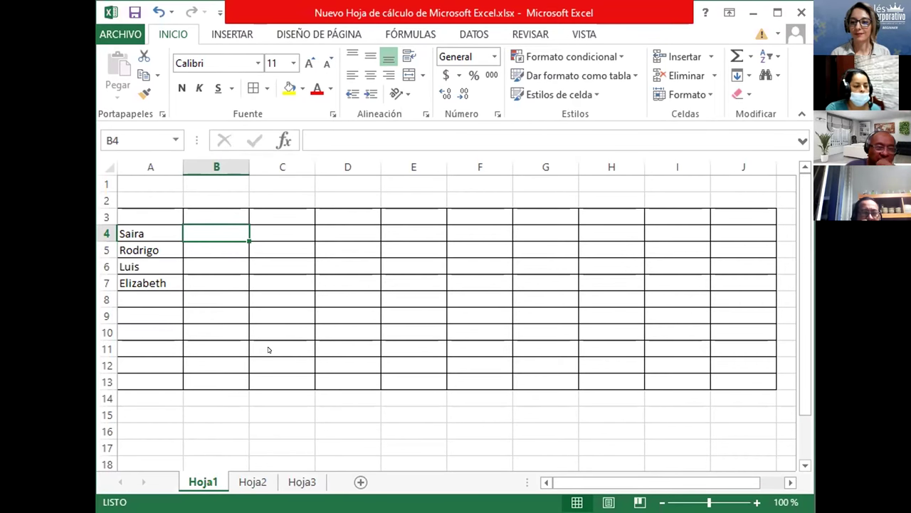
pyautogui.write('Mana')
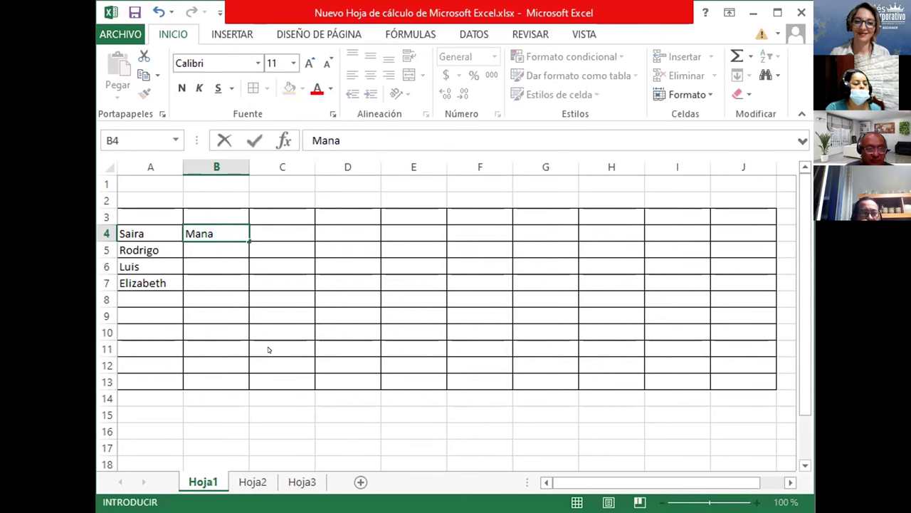
pyautogui.write('ger')
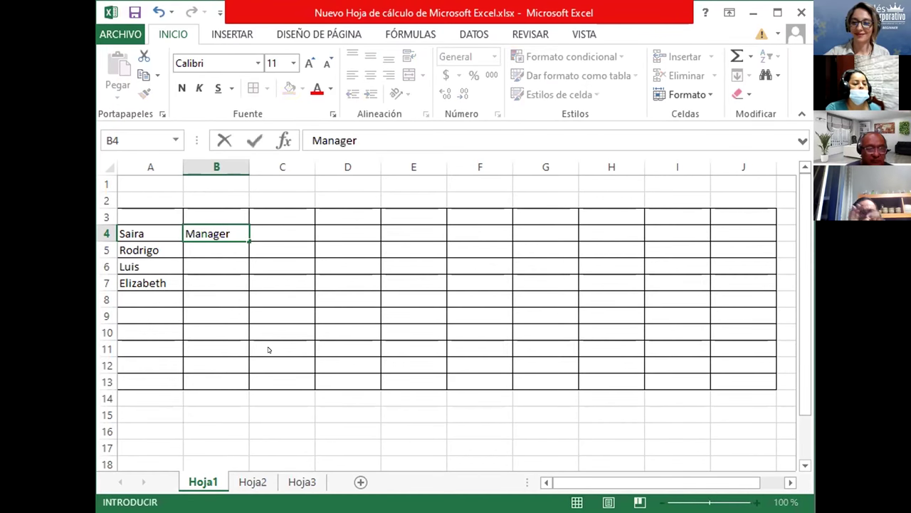
pyautogui.press('Return')
pyautogui.write('A')
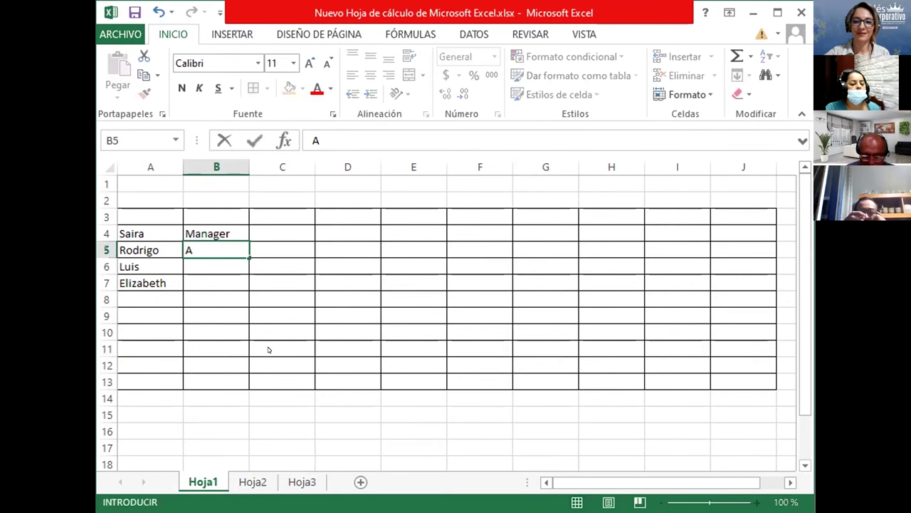
pyautogui.press('Return')
pyautogui.press('Up')
pyautogui.press('Delete')
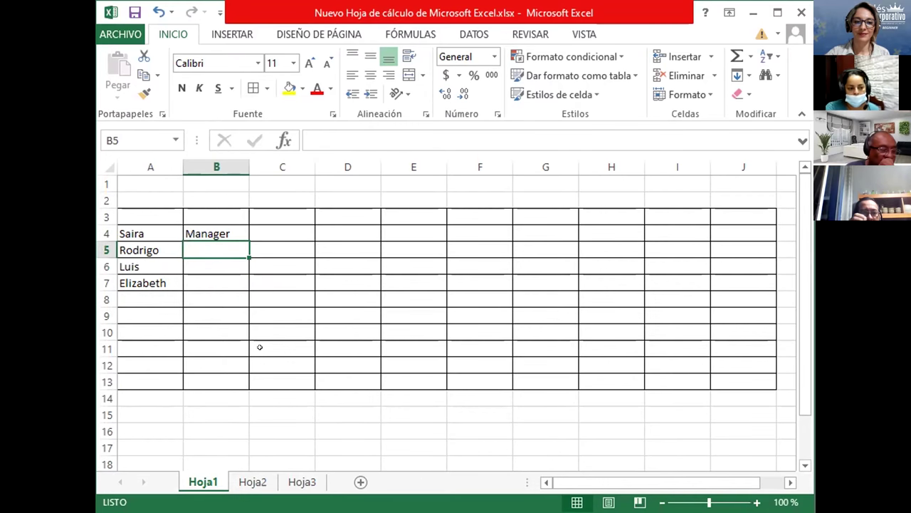
pyautogui.press('Up')
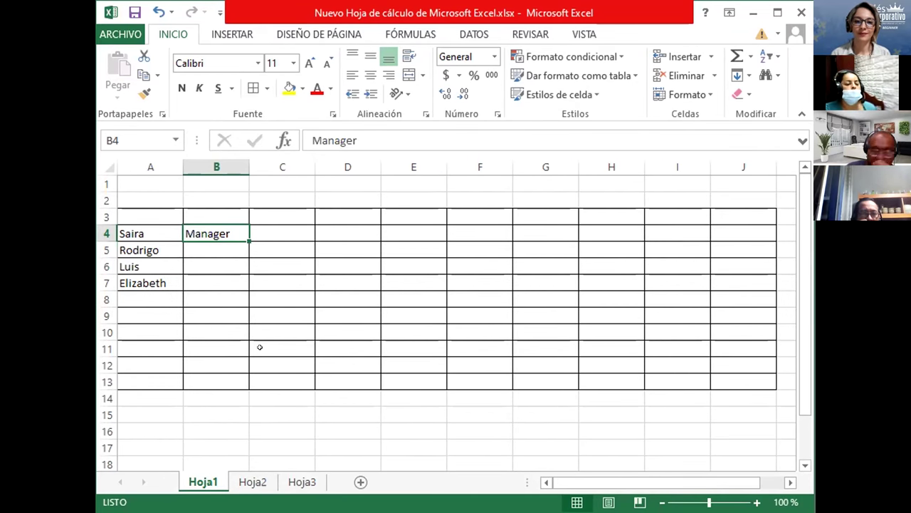
pyautogui.press('Delete')
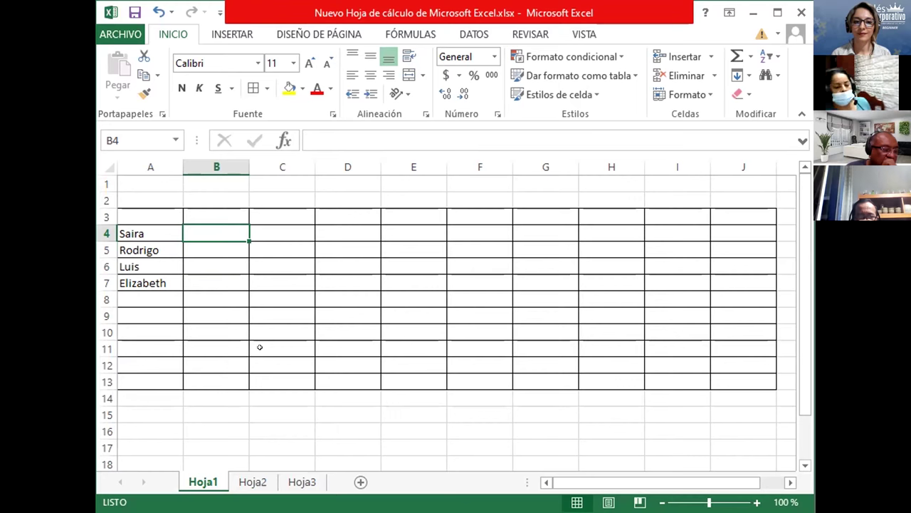
pyautogui.press('Down')
pyautogui.press('Up')
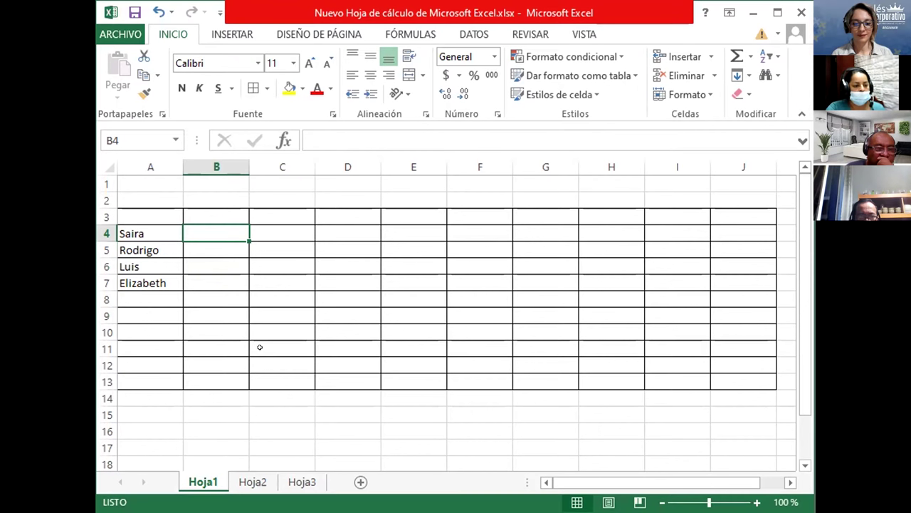
# - Enter the heading Date in cell B3, correcting the misspelled first entry
pyautogui.press('Up')
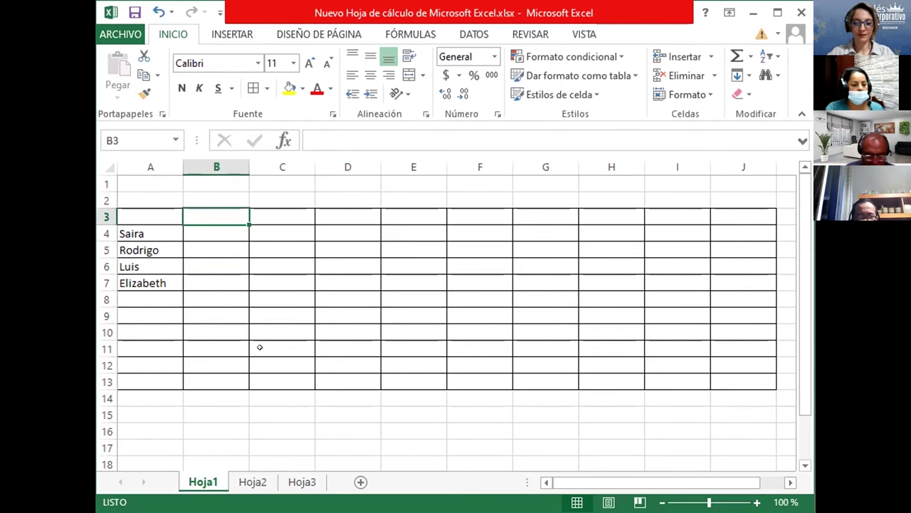
pyautogui.write('Dtae')
pyautogui.hotkey('ctrl', 'Return')
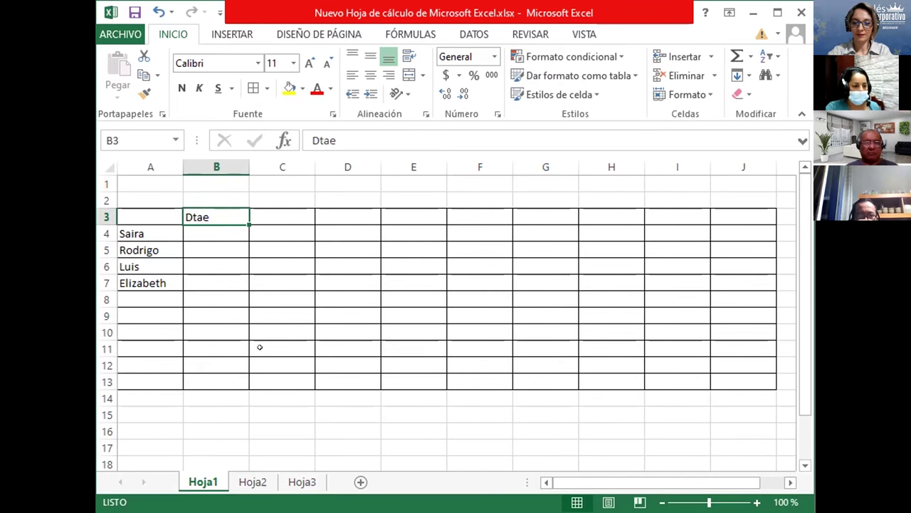
pyautogui.write('Date')
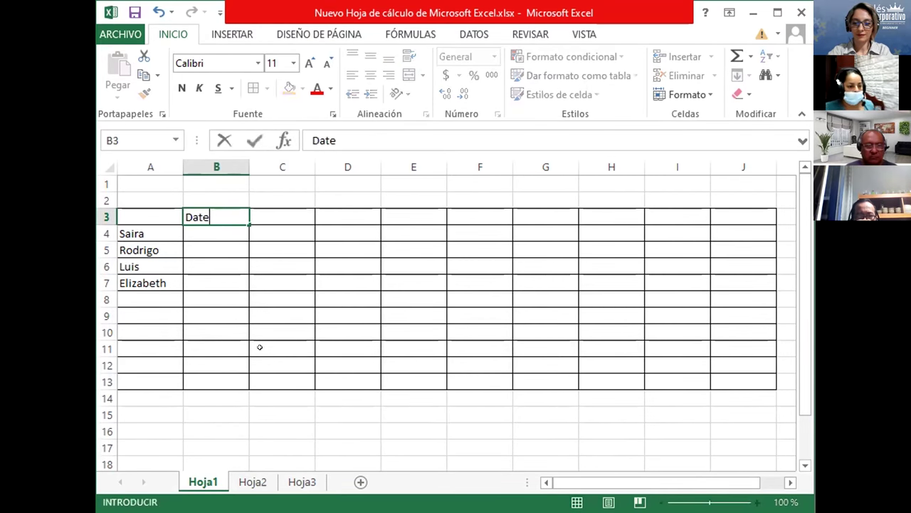
pyautogui.press('Return')
# - Insert two entire rows at rows 4 and 5, above the list of names
pyautogui.press('Left')
pyautogui.hotkey('shift', 'Down')
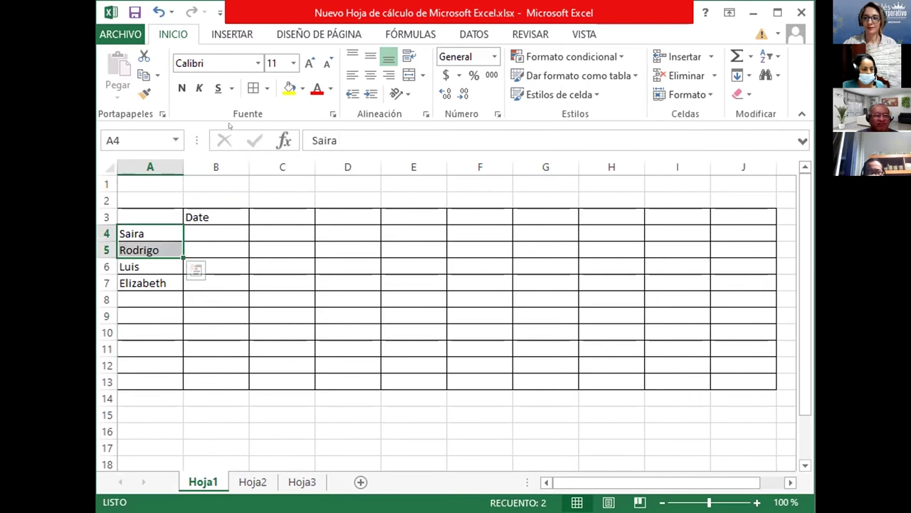
pyautogui.rightClick(175, 239)
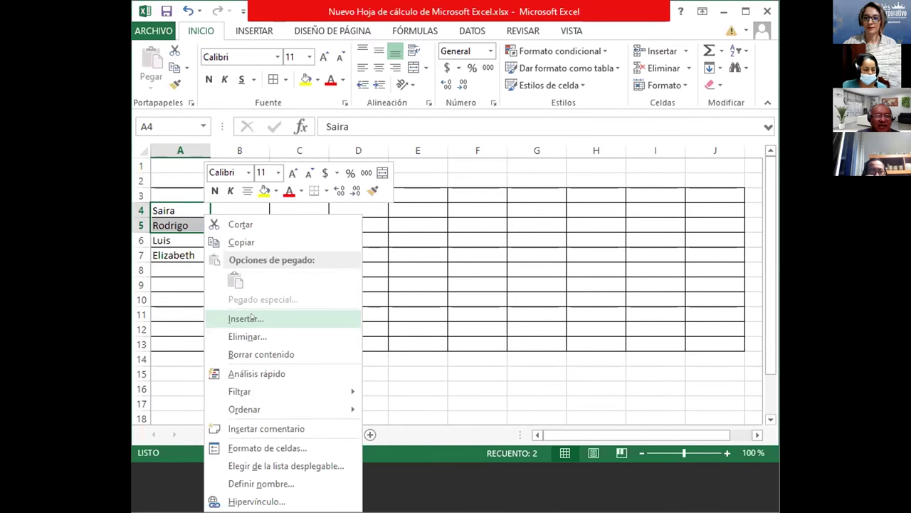
pyautogui.click(249, 318)
pyautogui.click(230, 350)
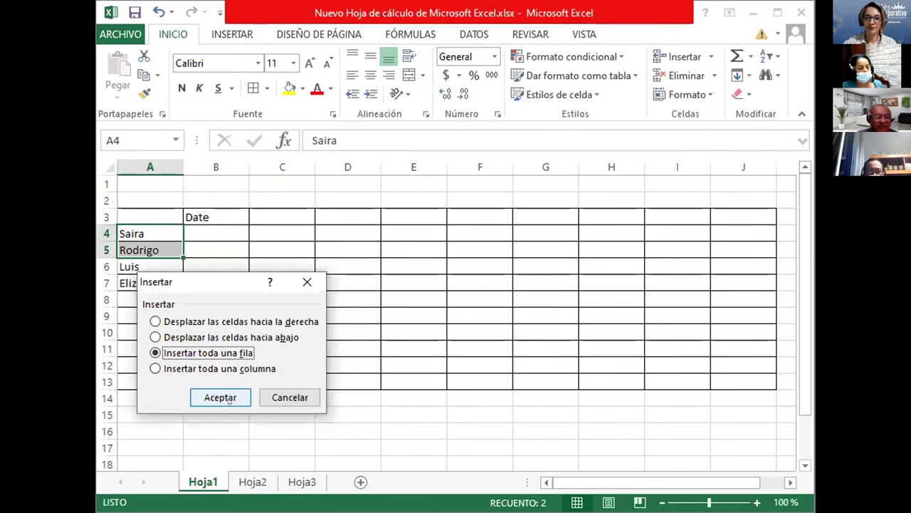
pyautogui.click(221, 397)
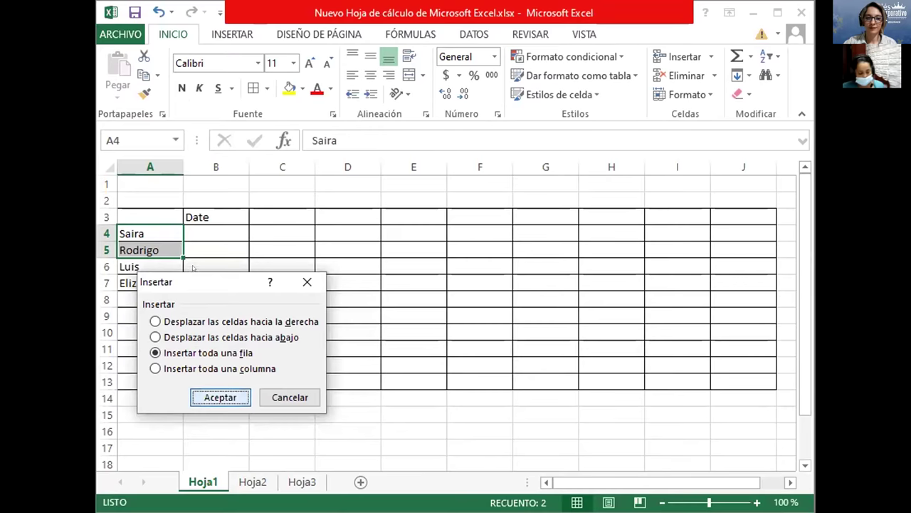
# - Replace the heading in cell B3 with date/Day
pyautogui.click(206, 215)
pyautogui.write('DAAY')
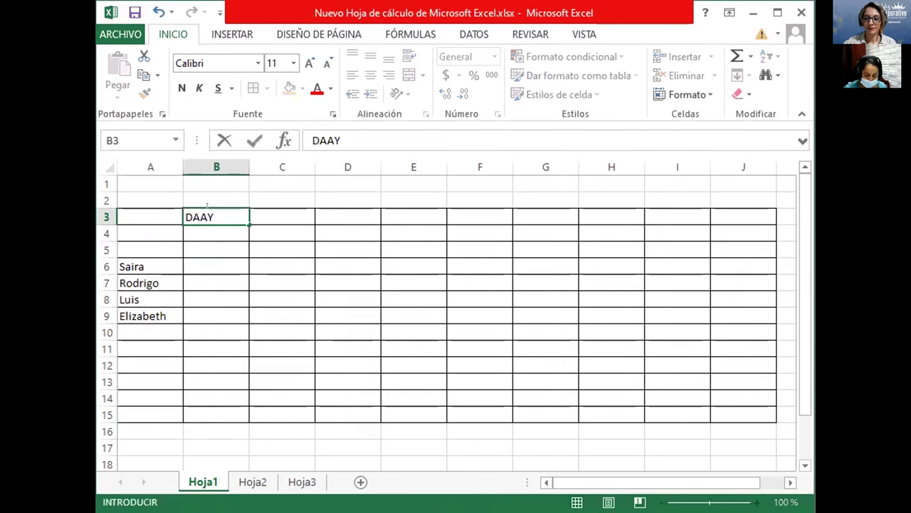
pyautogui.press('Return')
pyautogui.press('Up')
pyautogui.write('date/')
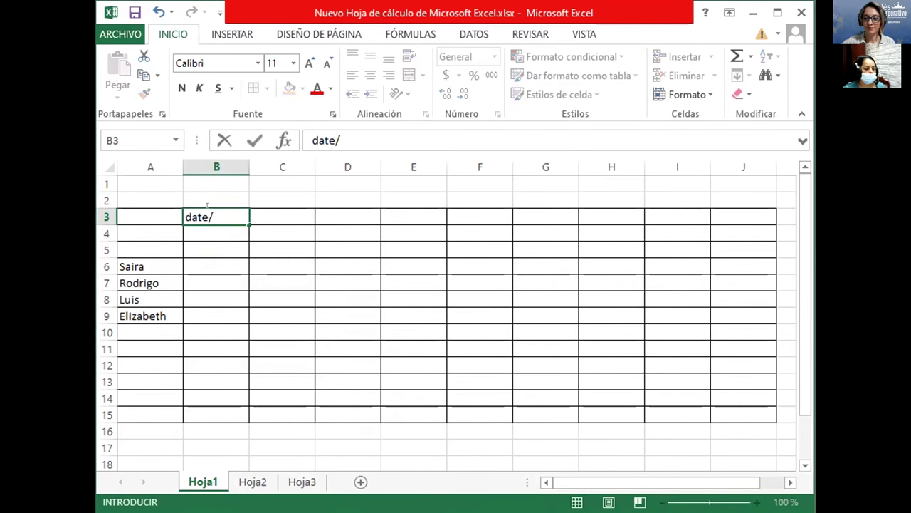
pyautogui.write('dAY')
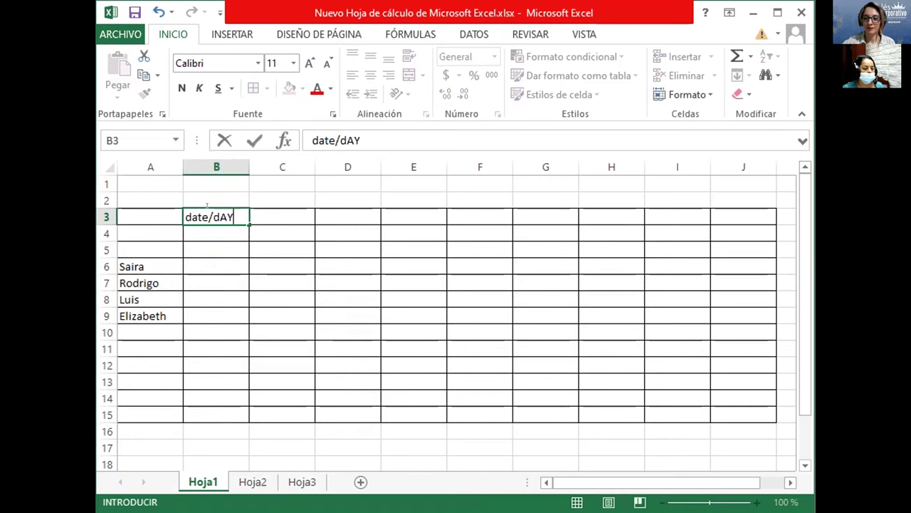
pyautogui.press('Return')
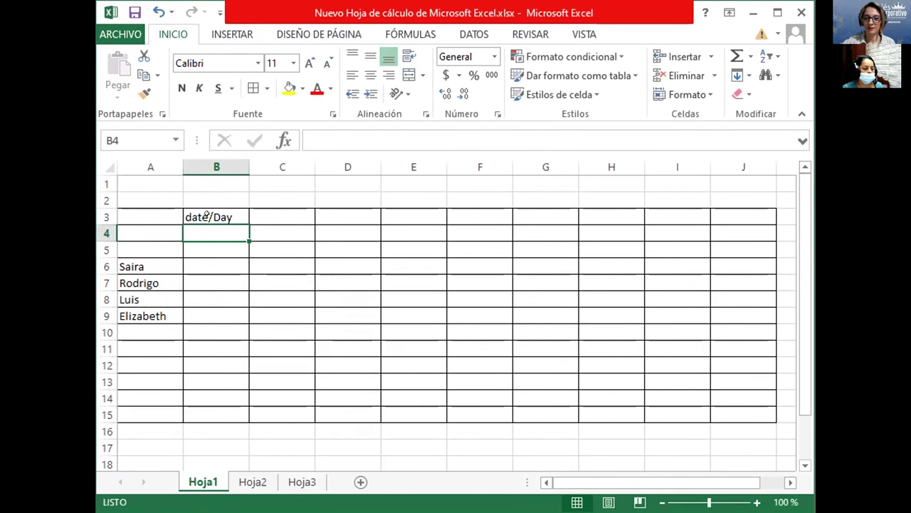
pyautogui.press('Return')
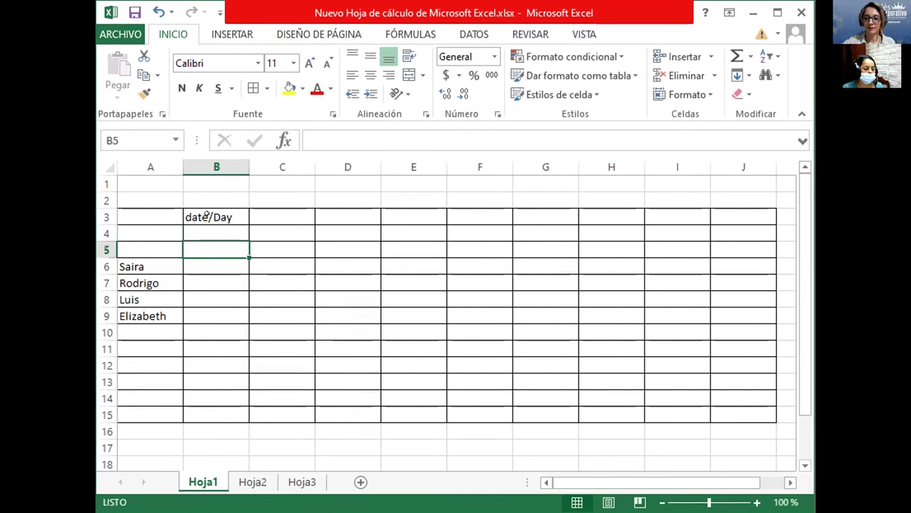
pyautogui.press('Return')
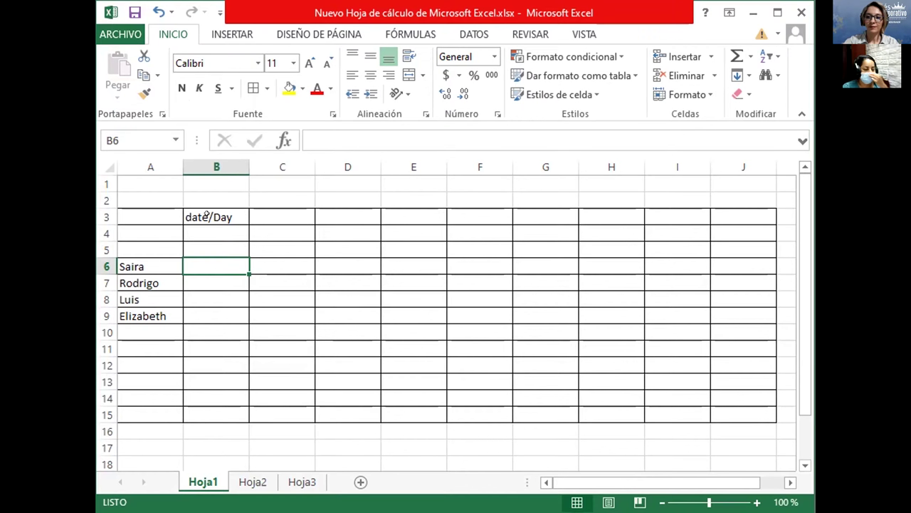
pyautogui.press('Up')
pyautogui.press('Up')
pyautogui.press('Up')
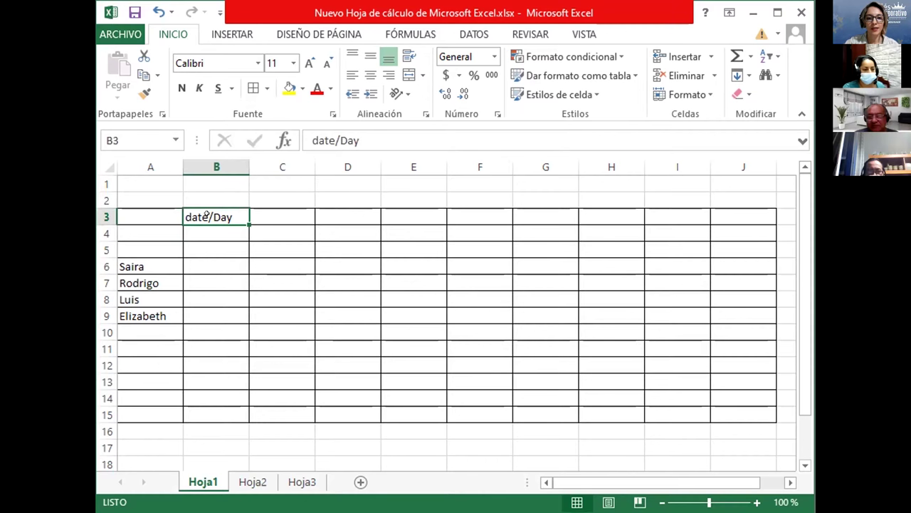
pyautogui.press('Down')
pyautogui.press('Down')
pyautogui.press('Down')
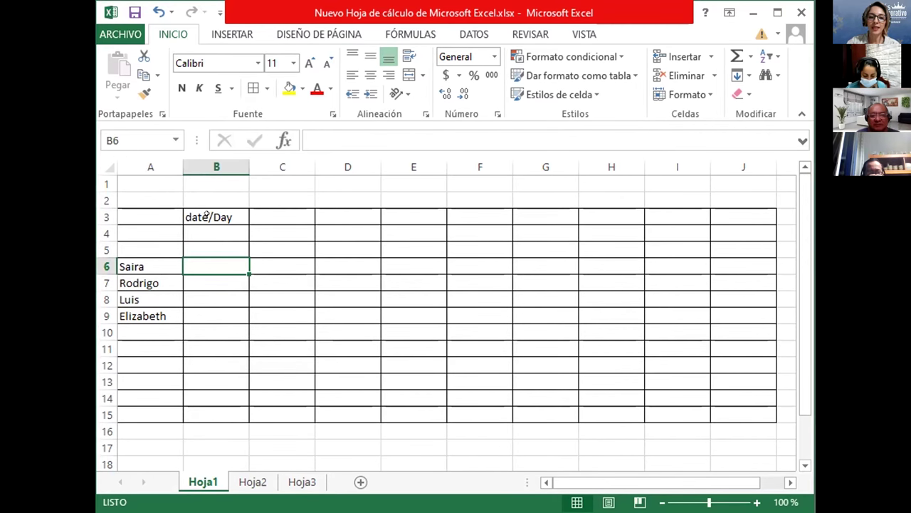
# - Clear the heading from cell B3
pyautogui.press('Up')
pyautogui.press('Up')
pyautogui.press('Up')
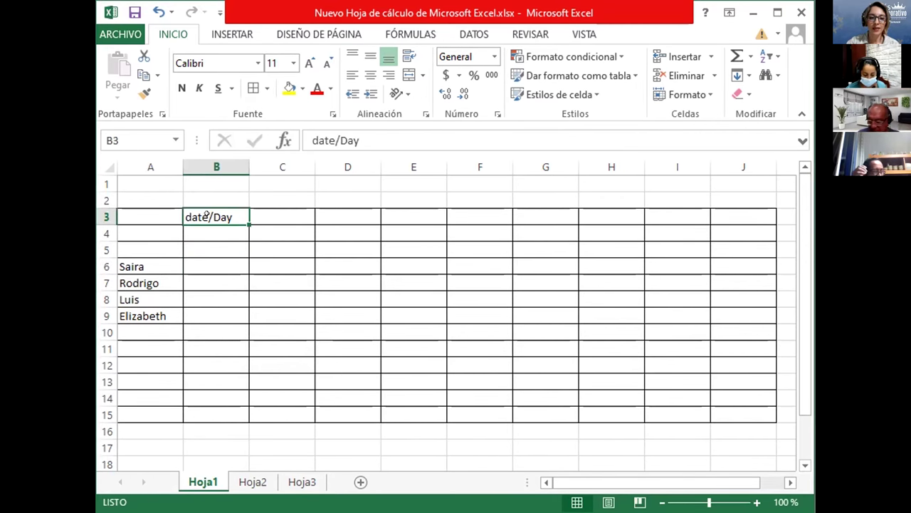
pyautogui.press('Delete')
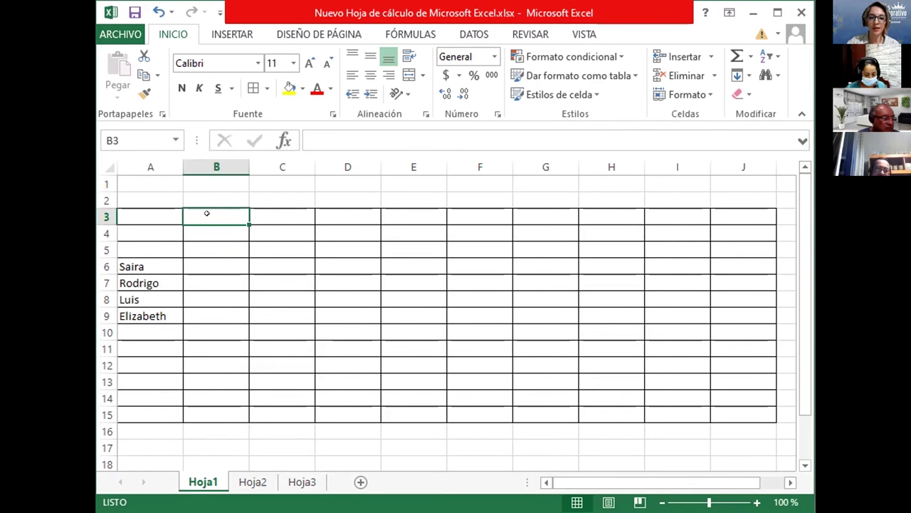
# - Clear the list of names in column A by deleting the contents of cells A5 to A12
pyautogui.press('Down')
pyautogui.press('Down')
pyautogui.press('Down')
pyautogui.press('Up')
pyautogui.press('Left')
pyautogui.press('Right')
pyautogui.press('Left')
pyautogui.press('Down')
pyautogui.press('Up')
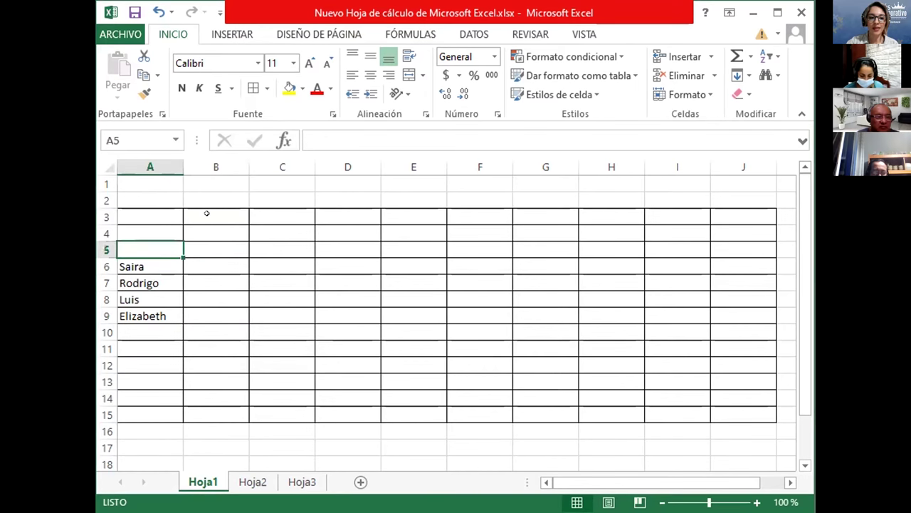
pyautogui.hotkey('shift', 'Down')
pyautogui.hotkey('shift', 'Down')
pyautogui.hotkey('shift', 'Down')
pyautogui.hotkey('shift', 'Down')
pyautogui.hotkey('shift', 'Down')
pyautogui.hotkey('shift', 'Down')
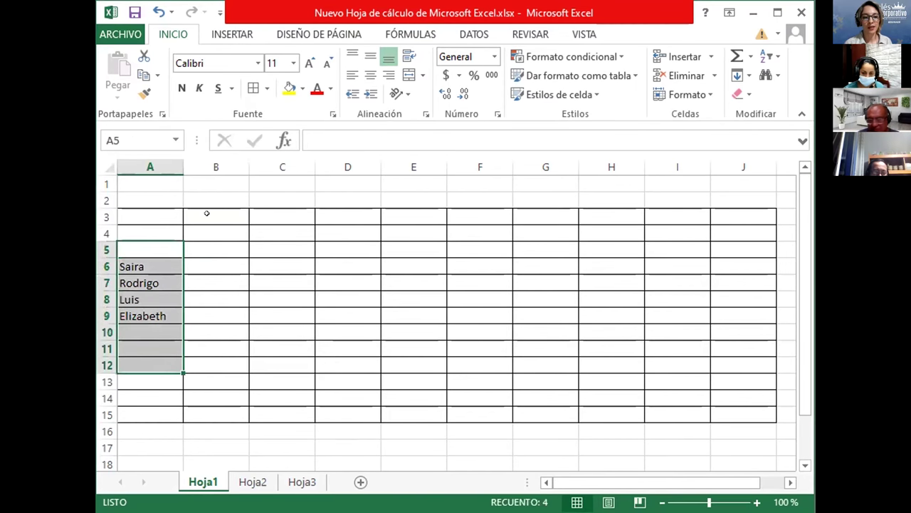
pyautogui.press('Delete')
pyautogui.press('Right')
pyautogui.press('Up')
pyautogui.press('Left')
pyautogui.press('Right')
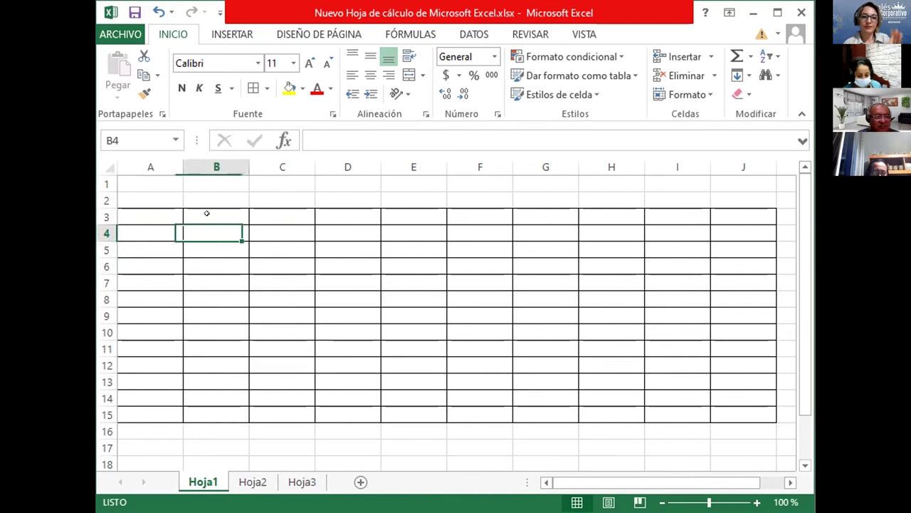
pyautogui.press('Left')
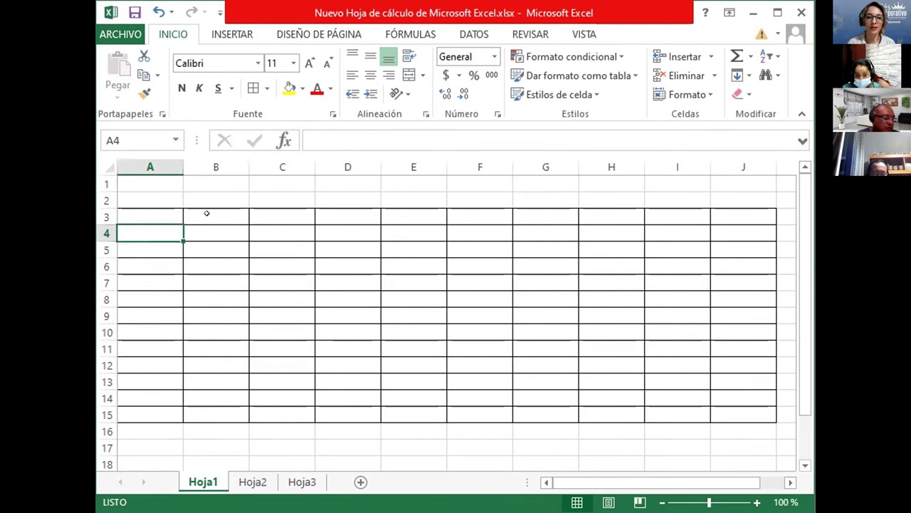
pyautogui.press('Right')
pyautogui.press('Down')
pyautogui.press('Left')
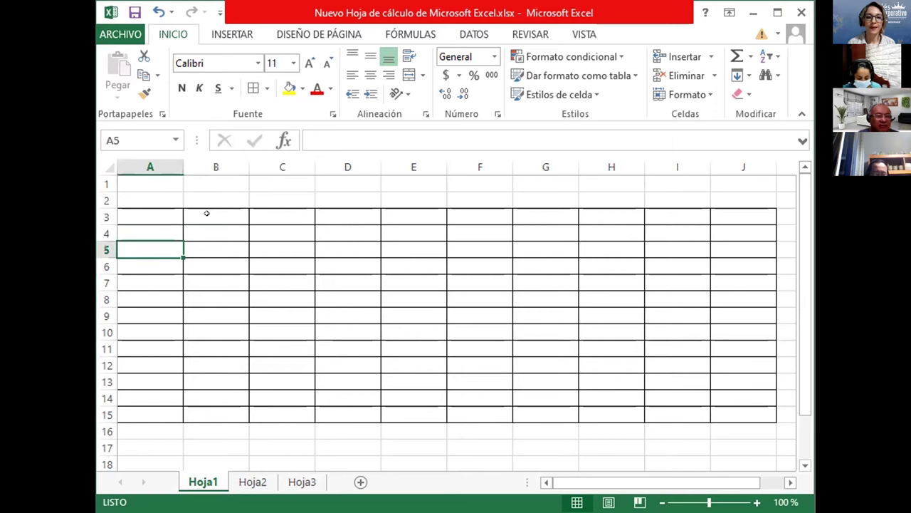
pyautogui.write('Ca')
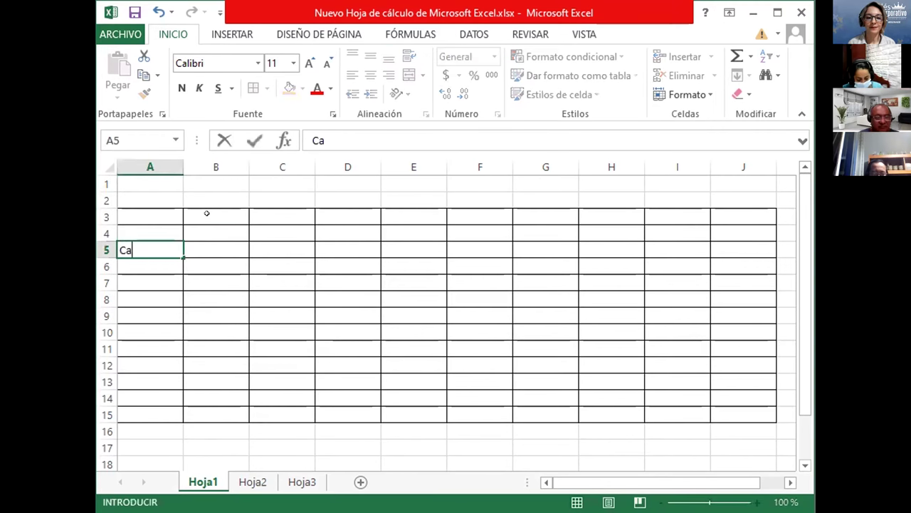
pyautogui.write('shier')
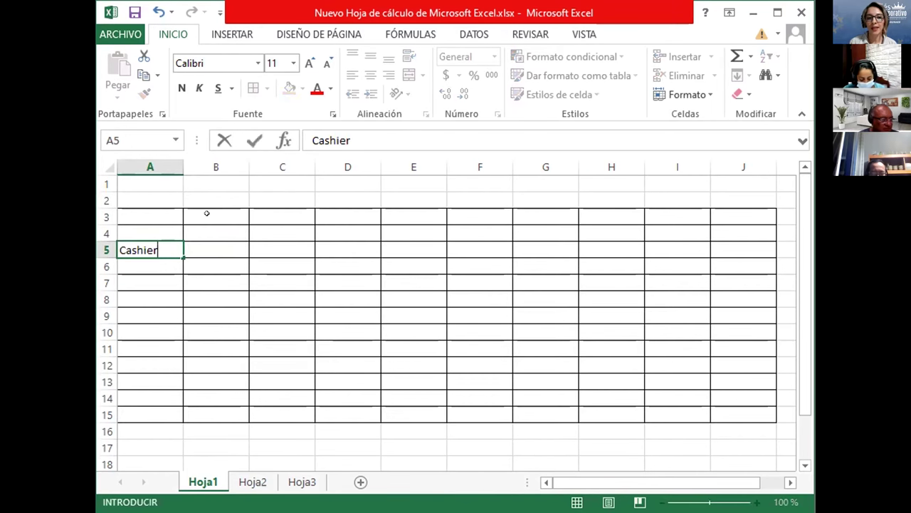
pyautogui.hotkey('ctrl', 'Return')
pyautogui.press('Delete')
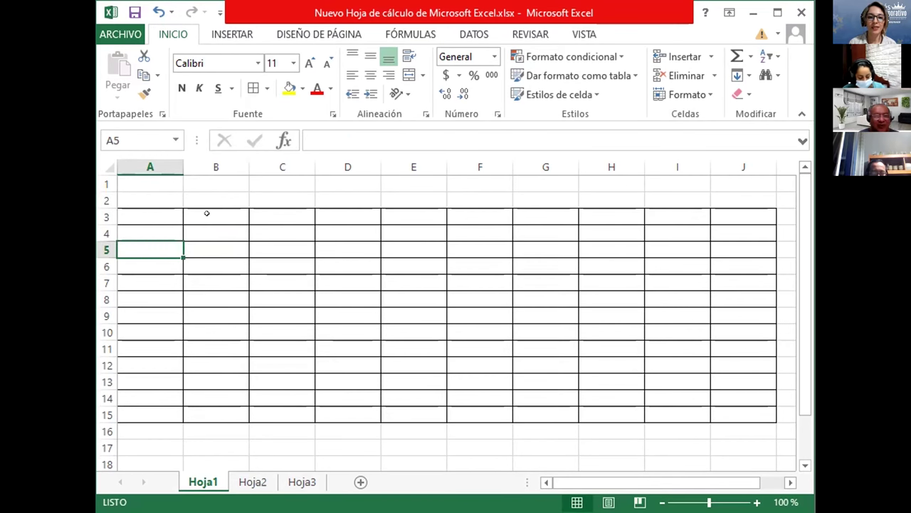
# - Enter the person's first name in capitals in cell A2, just above the bordered table
pyautogui.press('Up')
pyautogui.press('Up')
pyautogui.press('Up')
pyautogui.press('Up')
pyautogui.press('Down')
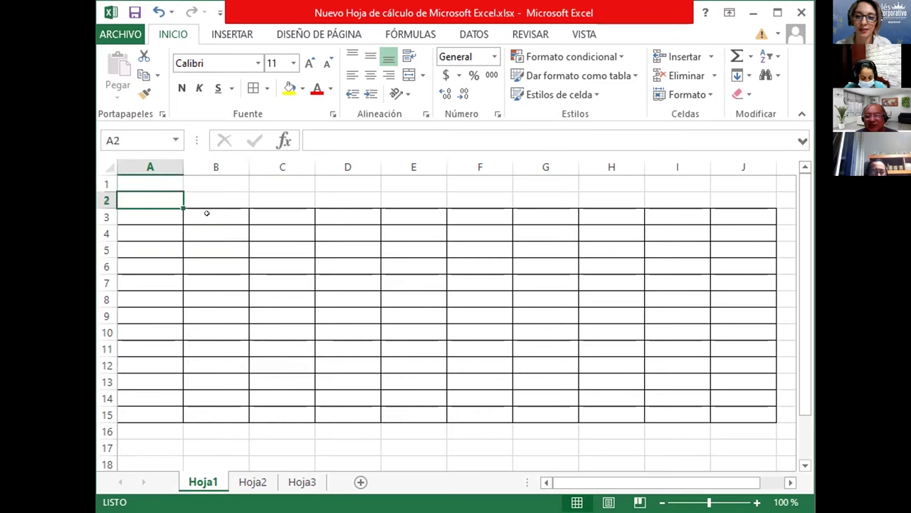
pyautogui.write('SAIRA')
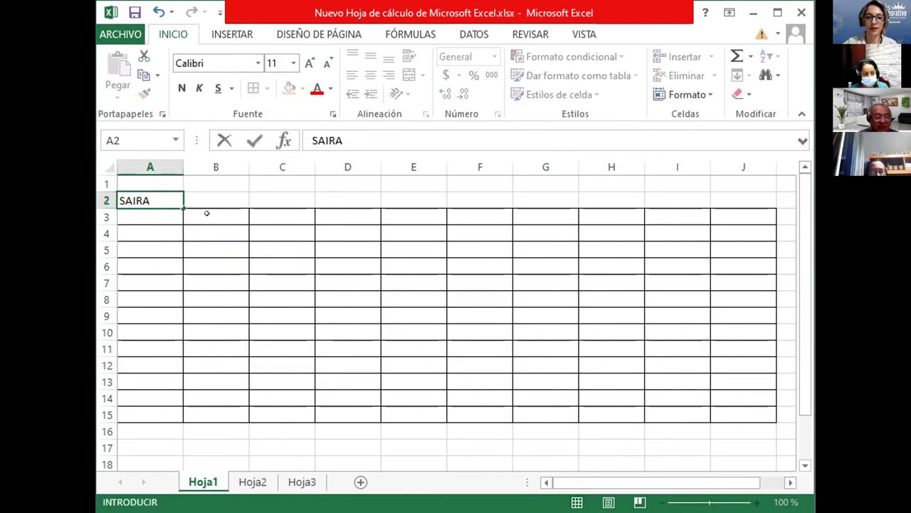
pyautogui.press('Return')
pyautogui.press('Up')
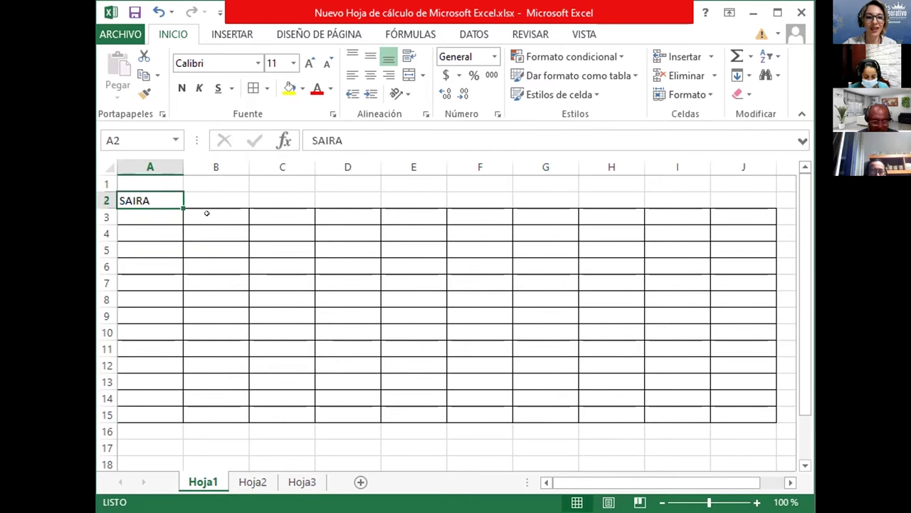
# - Add the company suffix S.A. DE C.V. after the existing text in cell A2
pyautogui.press('F2')
pyautogui.write('S.A. DE C.V.')
pyautogui.press('Return')
pyautogui.press('Return')
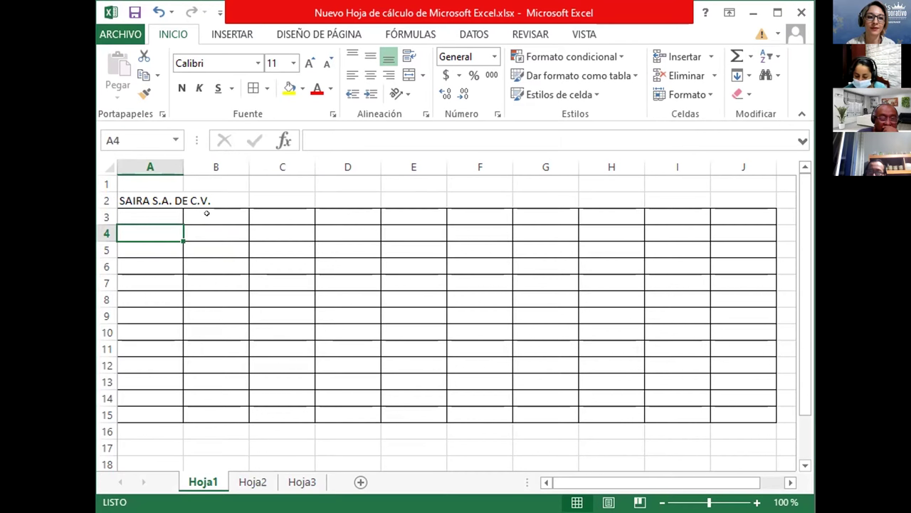
pyautogui.press('Up')
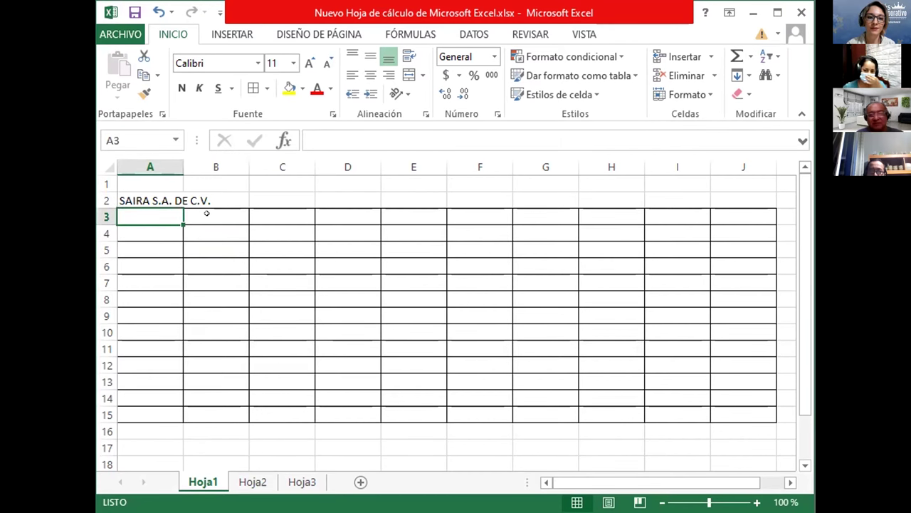
pyautogui.press('Down')
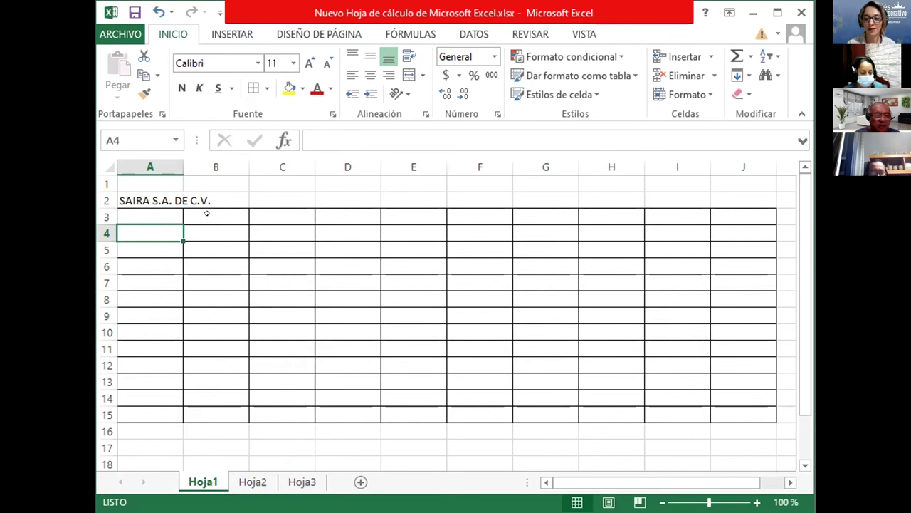
# - Append the word HOTEL to the end of the company name in cell A2
pyautogui.press('Up')
pyautogui.press('Up')
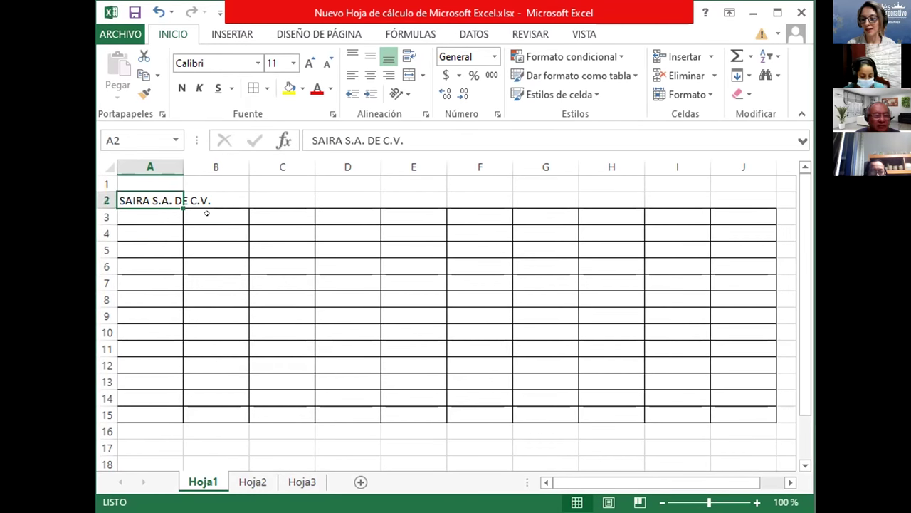
pyautogui.press('F2')
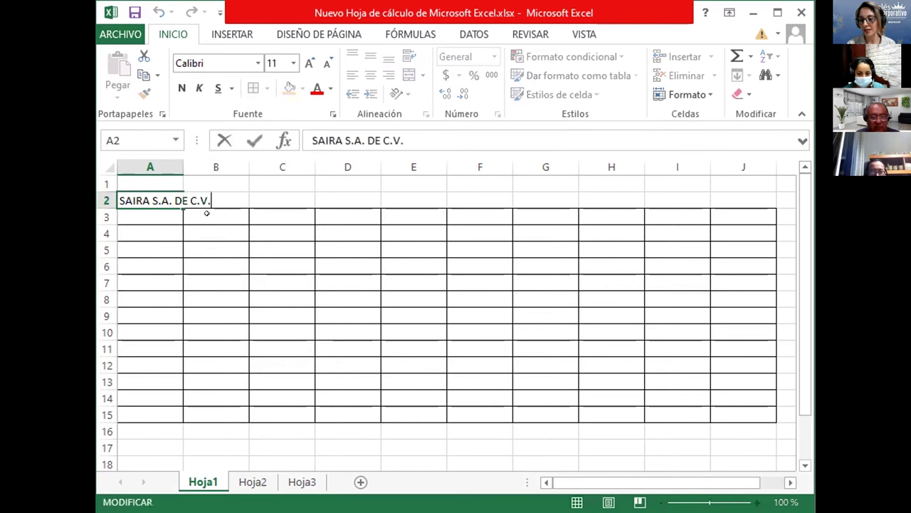
pyautogui.press('Left')
pyautogui.press('Left')
pyautogui.press('Left')
pyautogui.press('Left')
pyautogui.press('Left')
pyautogui.press('Left')
pyautogui.press('Right')
pyautogui.press('Right')
pyautogui.press('Right')
pyautogui.press('Right')
pyautogui.press('Right')
pyautogui.press('Right')
pyautogui.write('HOTEL')
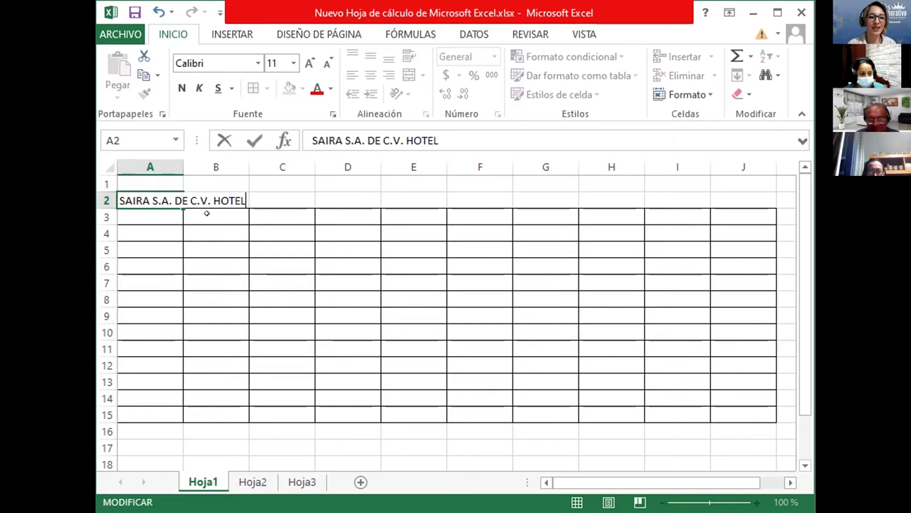
pyautogui.press('Return')
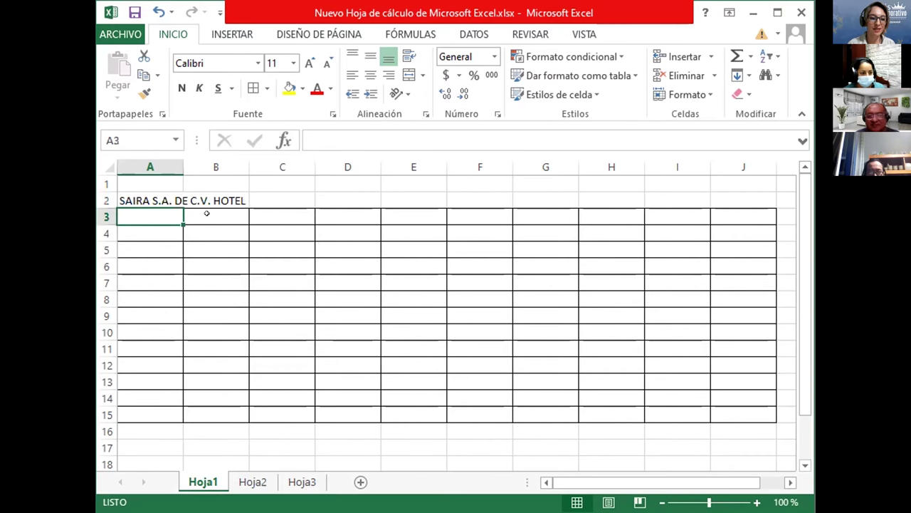